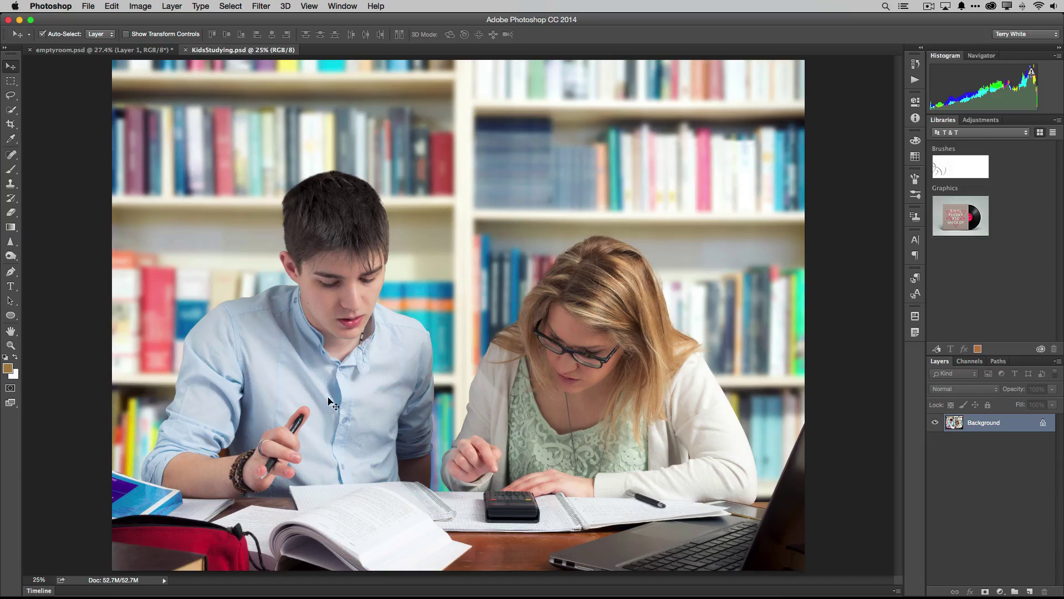
# Bring the KidsStudying photo into the emptyroom document as a new layer and position it over the room.
pyautogui.moveTo(214, 149); pyautogui.dragTo(476, 237)
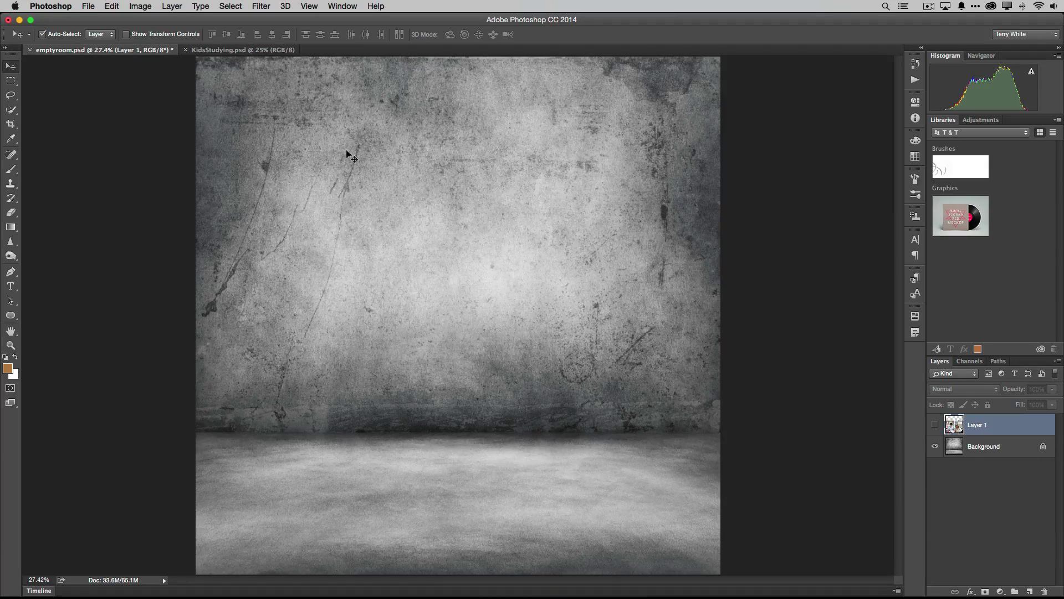
pyautogui.click(232, 51)
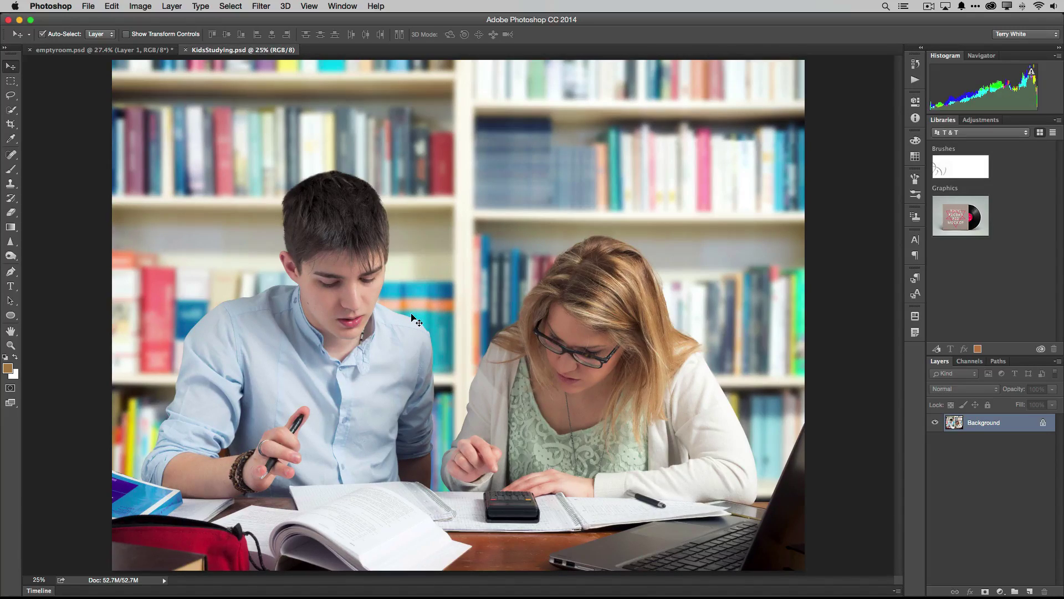
pyautogui.moveTo(414, 316); pyautogui.dragTo(112, 52)
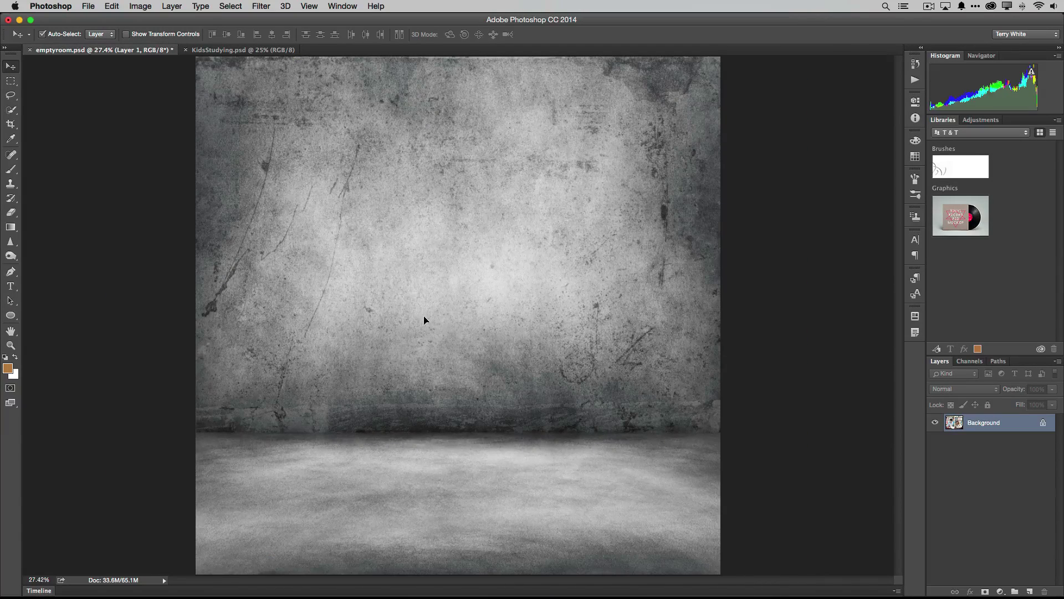
pyautogui.moveTo(429, 322); pyautogui.dragTo(494, 369)
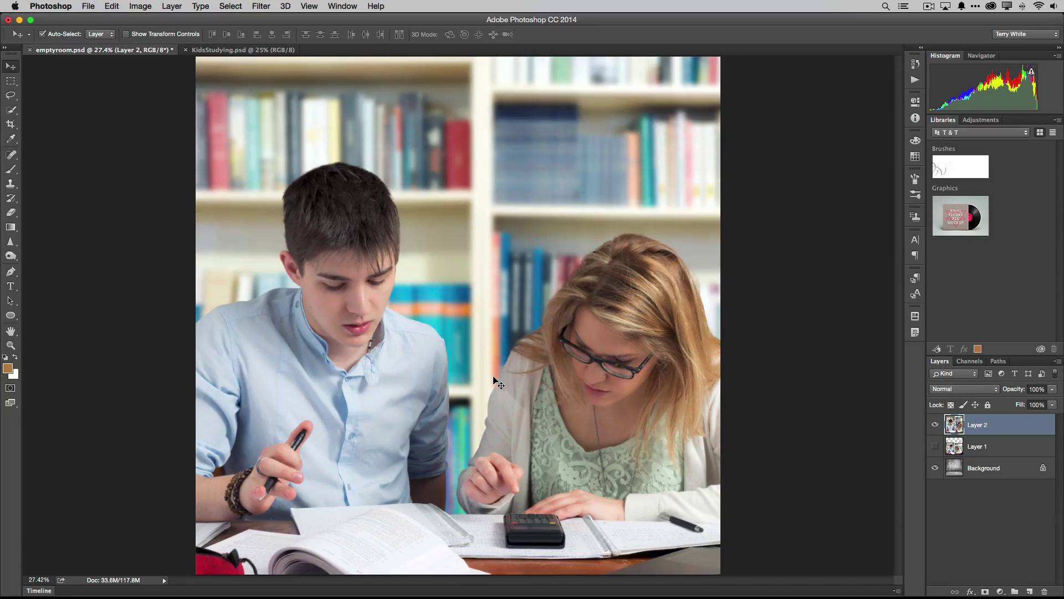
pyautogui.moveTo(585, 328); pyautogui.dragTo(562, 333)
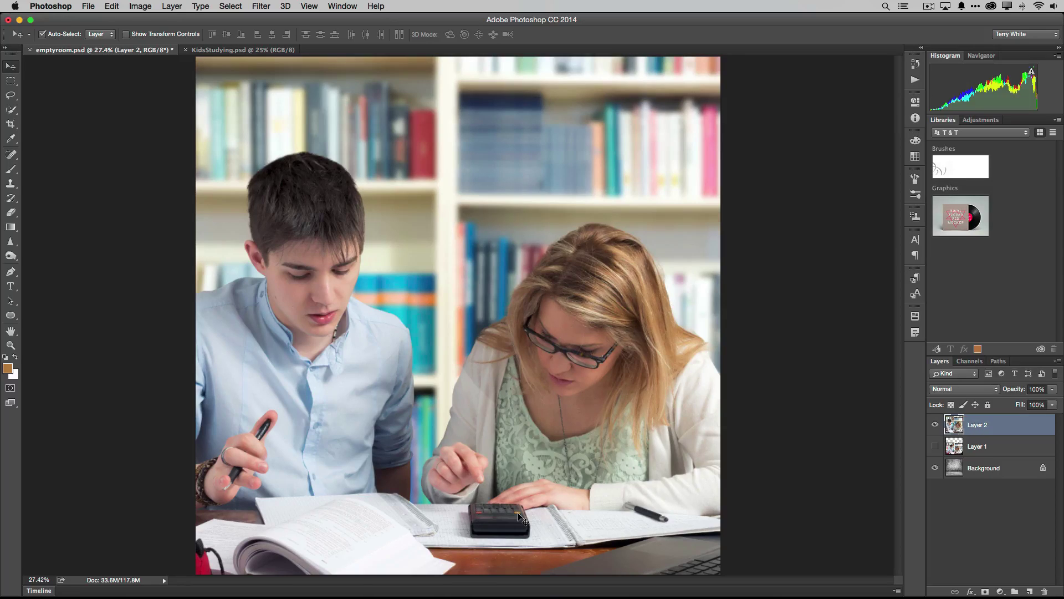
# Scale the students photo proportionally to 68.92% to match the canvas width and move it down to the canvas's lower edge.
pyautogui.press('super')
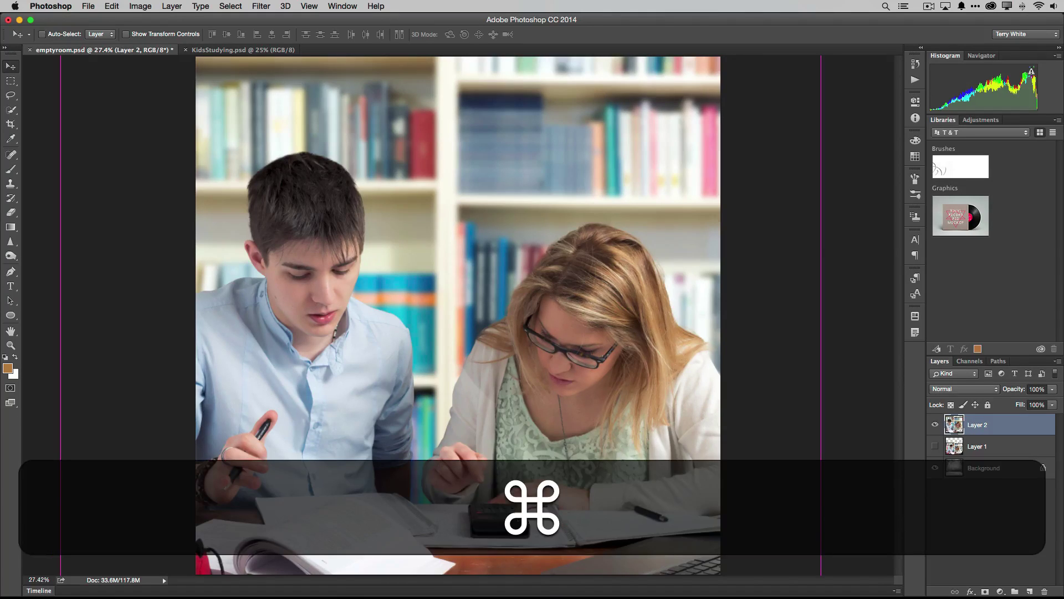
pyautogui.press('super+t')
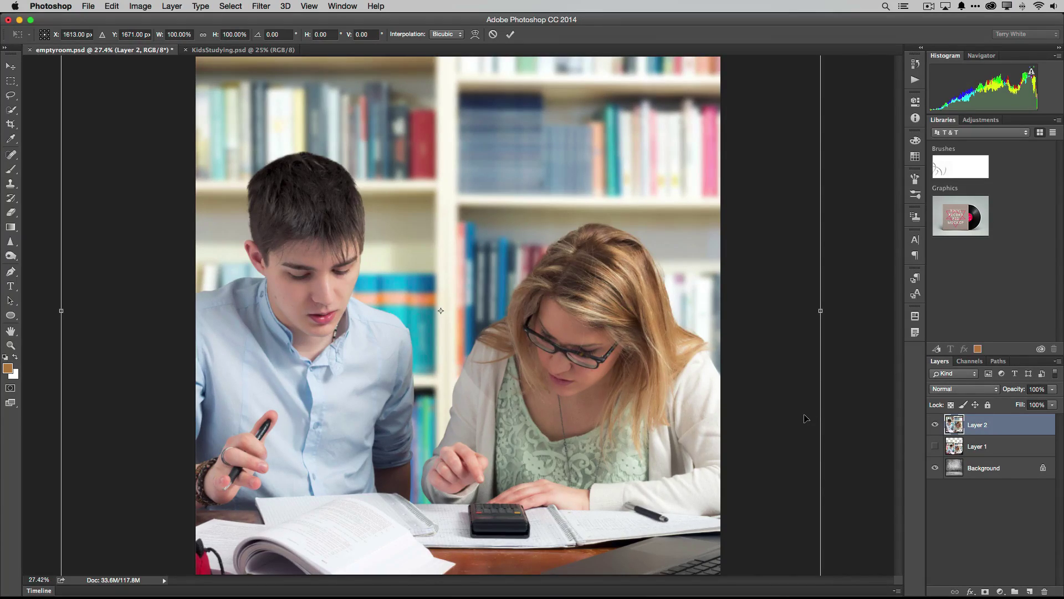
pyautogui.press('super')
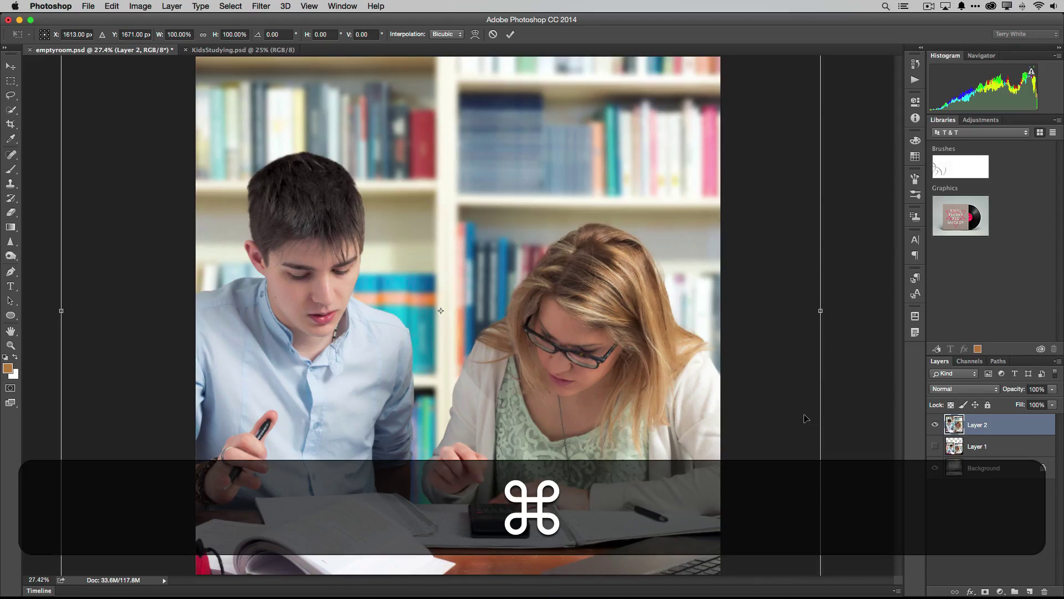
pyautogui.press('super+0')
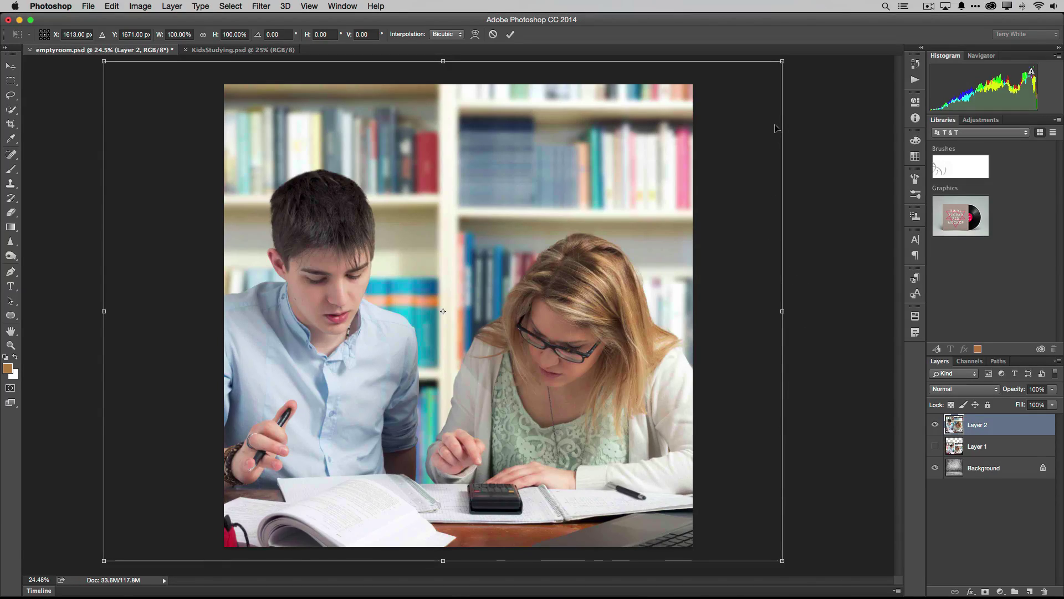
pyautogui.moveTo(775, 65); pyautogui.dragTo(696, 132)
pyautogui.moveTo(106, 559); pyautogui.dragTo(238, 491)
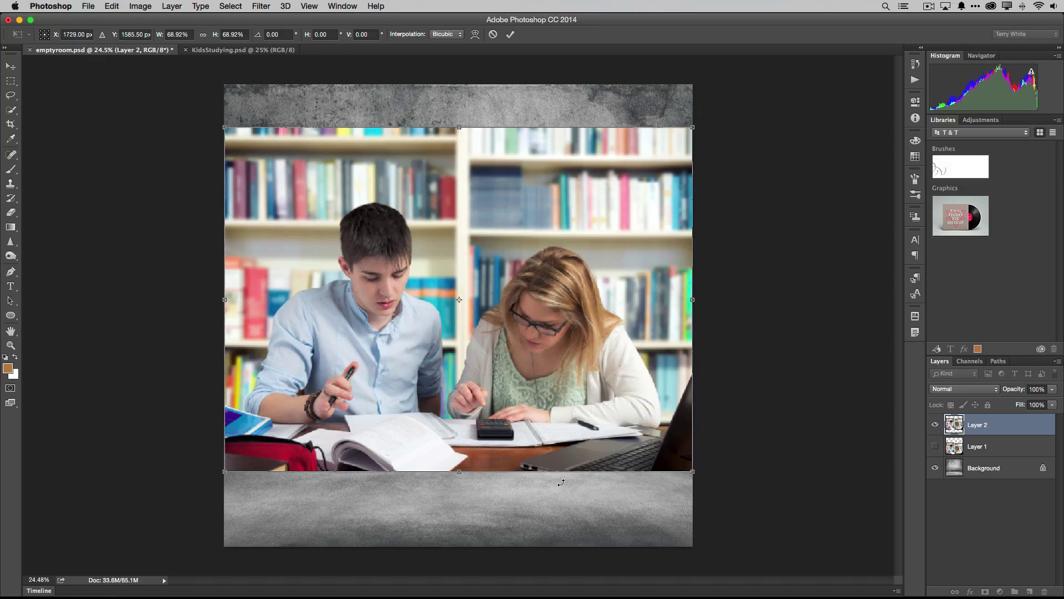
pyautogui.press('Return')
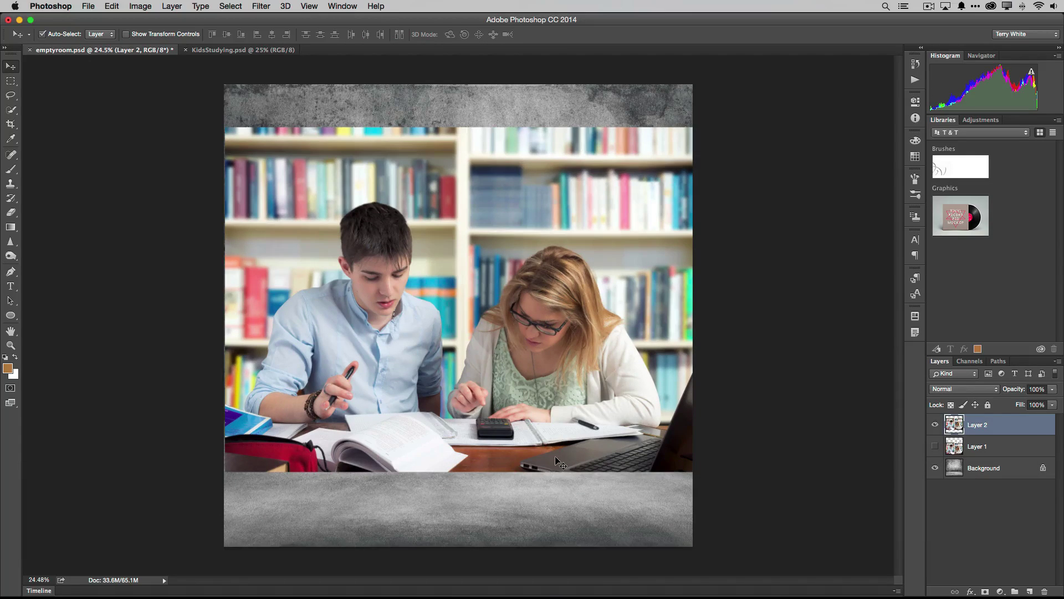
pyautogui.moveTo(533, 286); pyautogui.dragTo(531, 358)
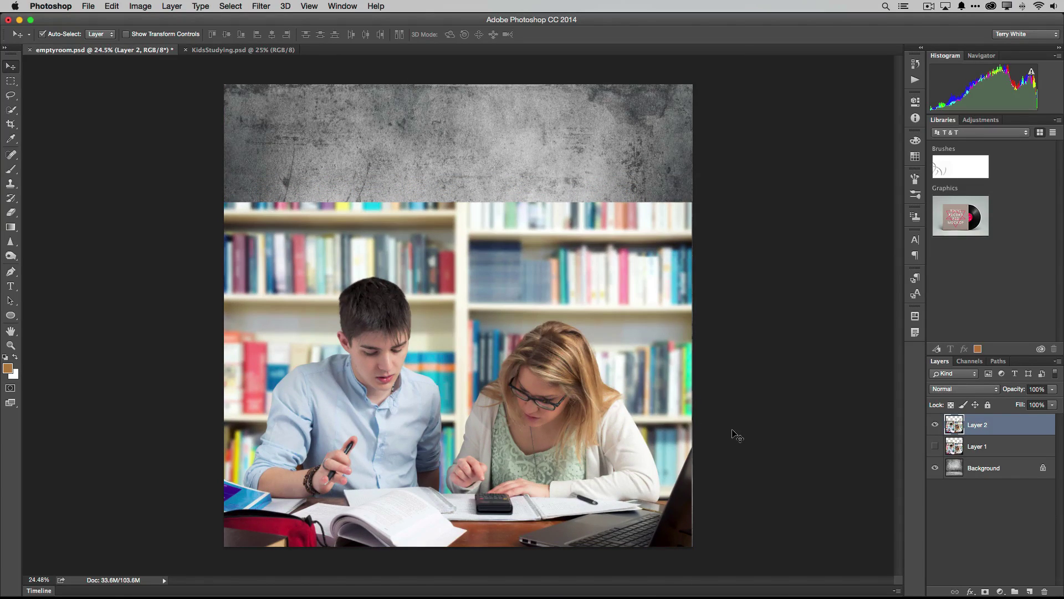
pyautogui.press('super+0')
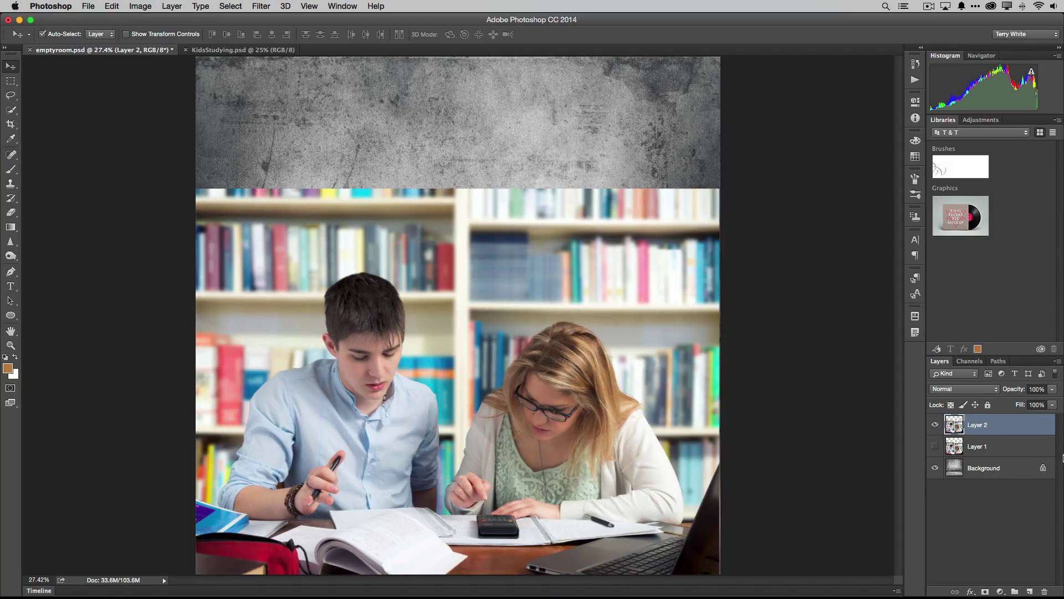
# Delete the hidden Layer 1 and rename the students photo's layer to Kids.
pyautogui.moveTo(970, 453); pyautogui.dragTo(1045, 591)
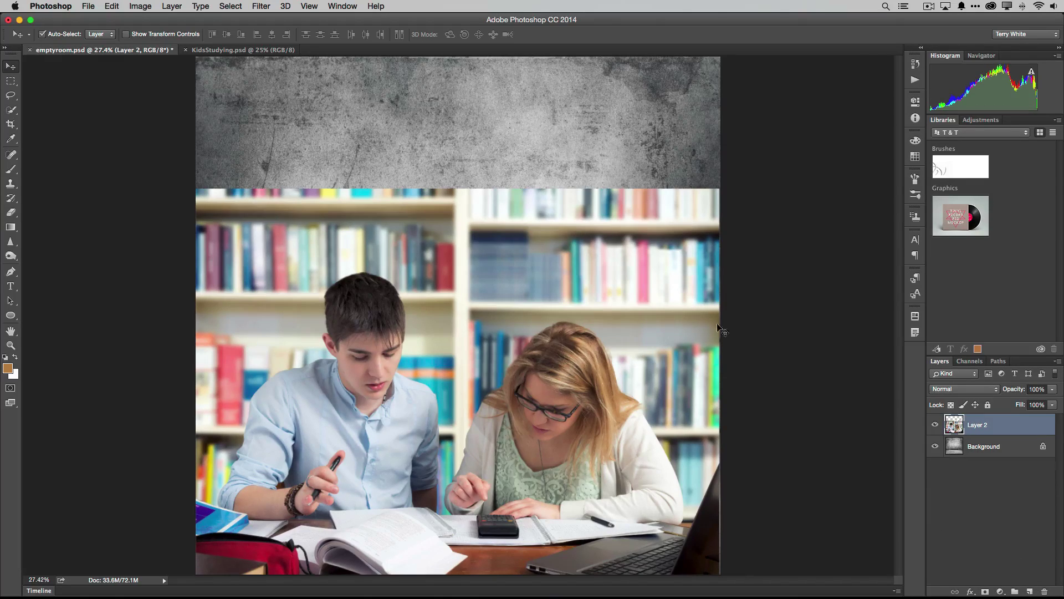
pyautogui.doubleClick(974, 423)
pyautogui.write('Kids')
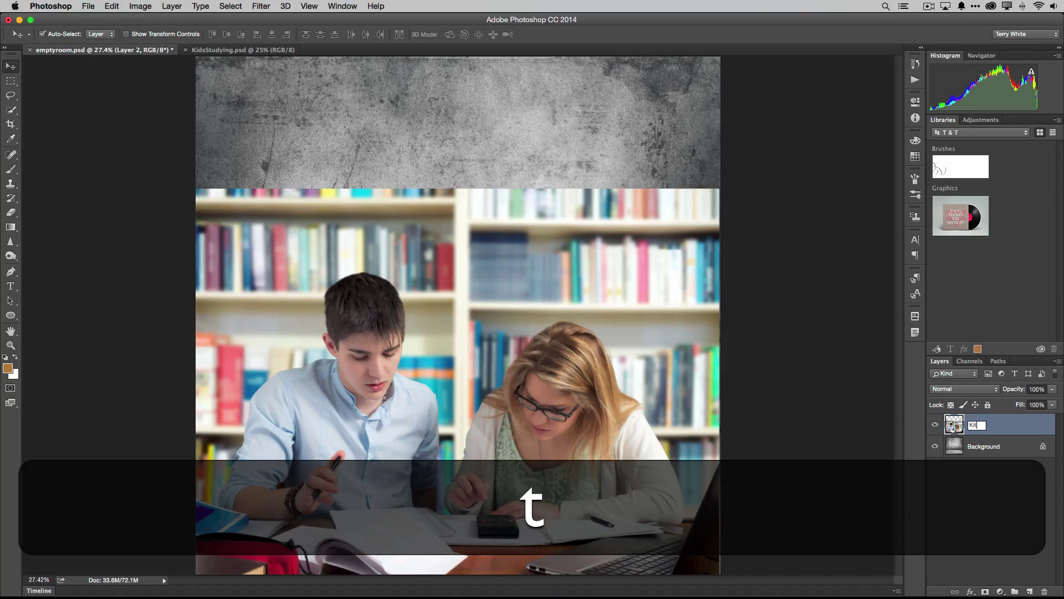
pyautogui.press('Return')
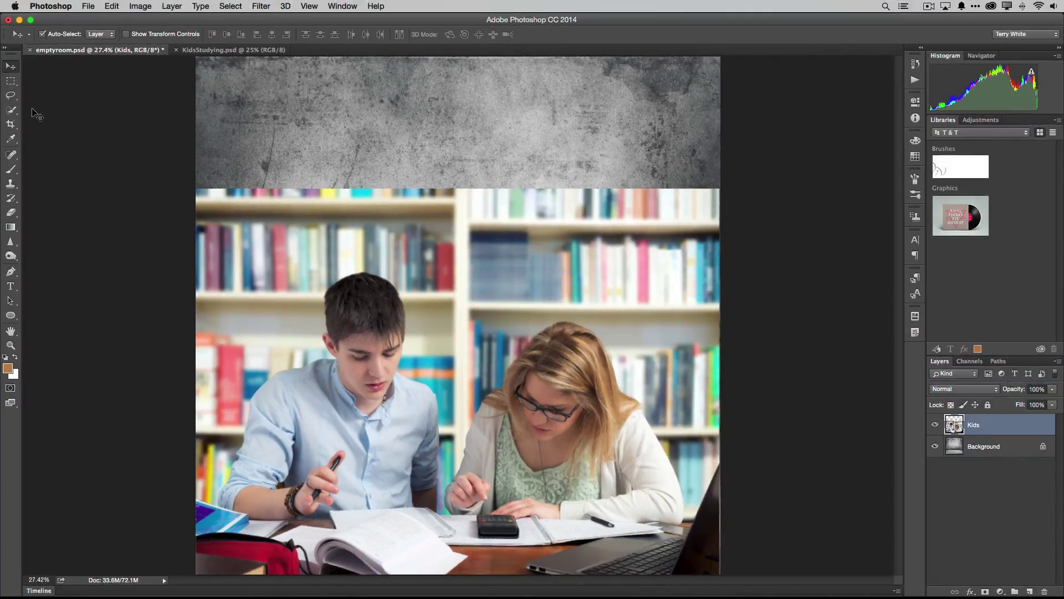
# Select both students and the desk with Quick Selection, subtracting the bookshelf areas beside the boy.
pyautogui.click(11, 108)
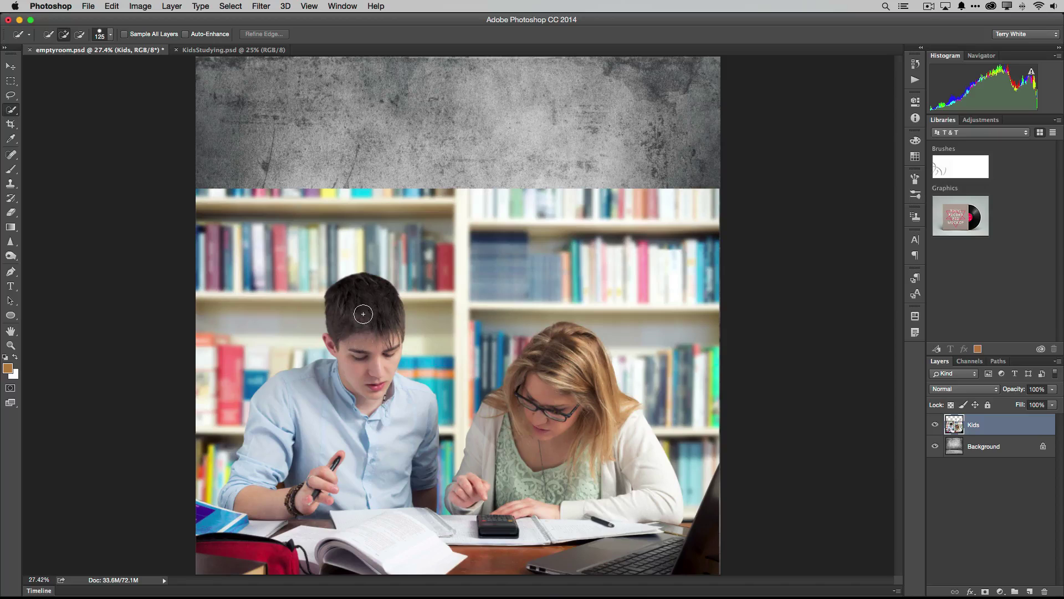
pyautogui.moveTo(362, 302)
pyautogui.mouseDown()
pyautogui.moveTo(355, 399)
pyautogui.moveTo(283, 443)
pyautogui.moveTo(298, 452)
pyautogui.moveTo(279, 506)
pyautogui.moveTo(311, 529)
pyautogui.moveTo(297, 541)
pyautogui.moveTo(230, 546)
pyautogui.moveTo(205, 529)
pyautogui.mouseUp()
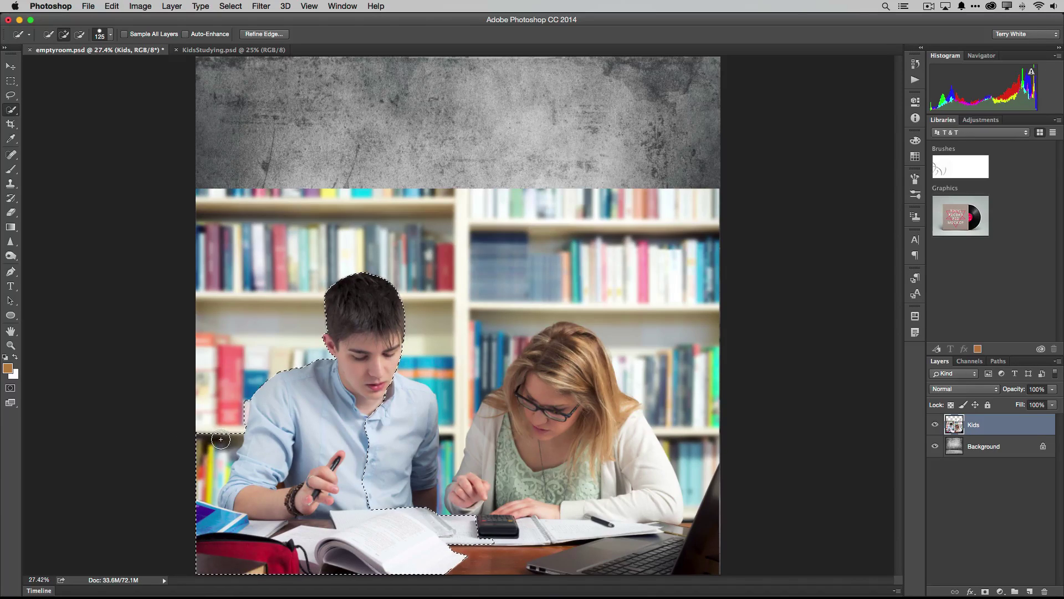
pyautogui.moveTo(430, 488)
pyautogui.mouseDown()
pyautogui.moveTo(407, 473)
pyautogui.moveTo(416, 535)
pyautogui.moveTo(509, 540)
pyautogui.moveTo(541, 527)
pyautogui.moveTo(615, 558)
pyautogui.moveTo(670, 562)
pyautogui.moveTo(669, 531)
pyautogui.moveTo(621, 511)
pyautogui.moveTo(587, 477)
pyautogui.moveTo(571, 446)
pyautogui.moveTo(560, 360)
pyautogui.moveTo(601, 420)
pyautogui.moveTo(584, 422)
pyautogui.moveTo(524, 521)
pyautogui.mouseUp()
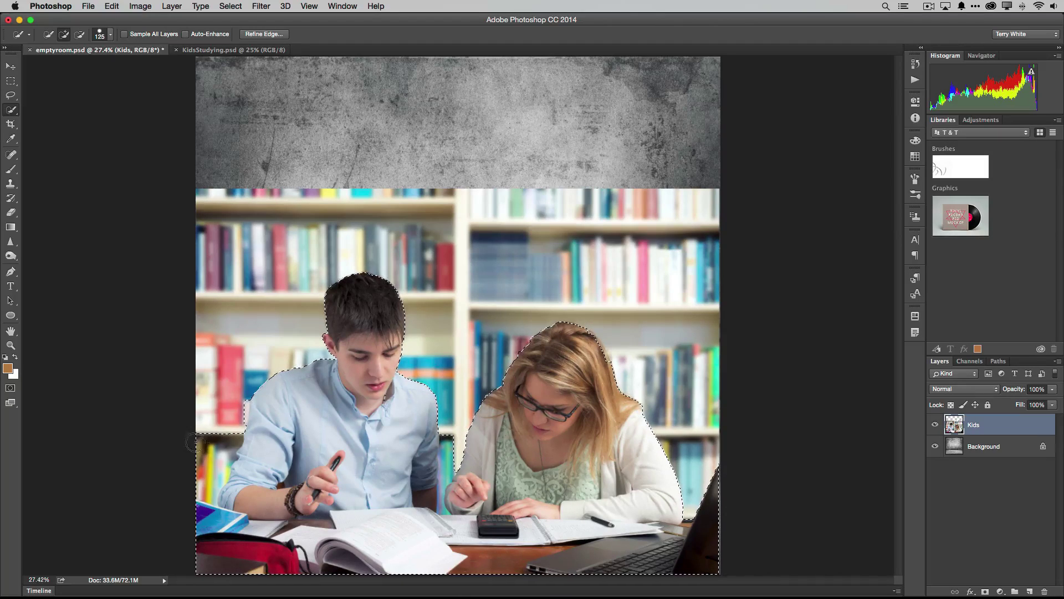
pyautogui.press('alt')
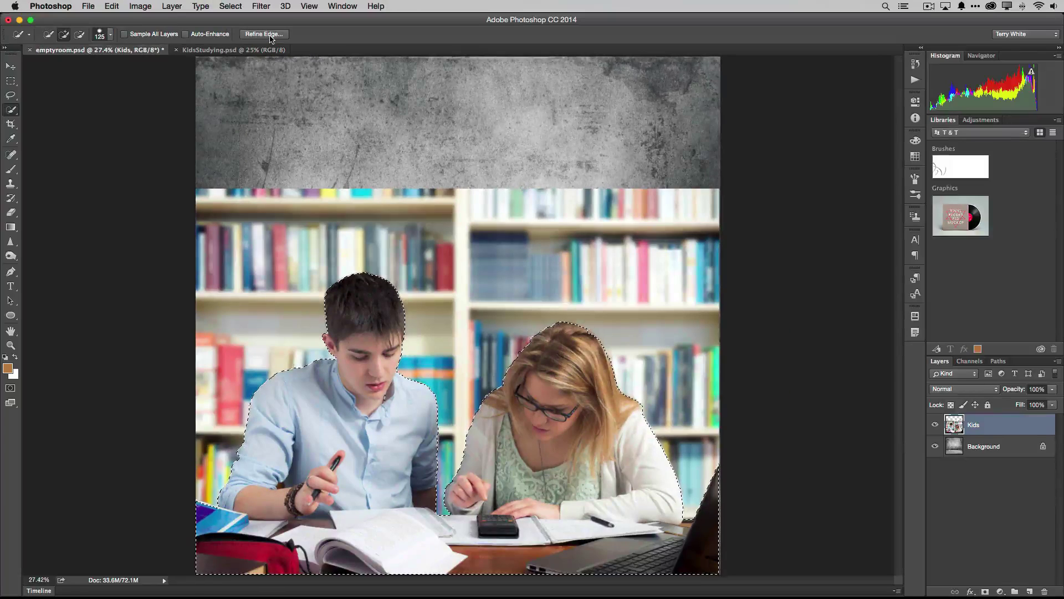
# Preview the selection in Refine Edge, cancel the refinement and deselect.
pyautogui.click(270, 35)
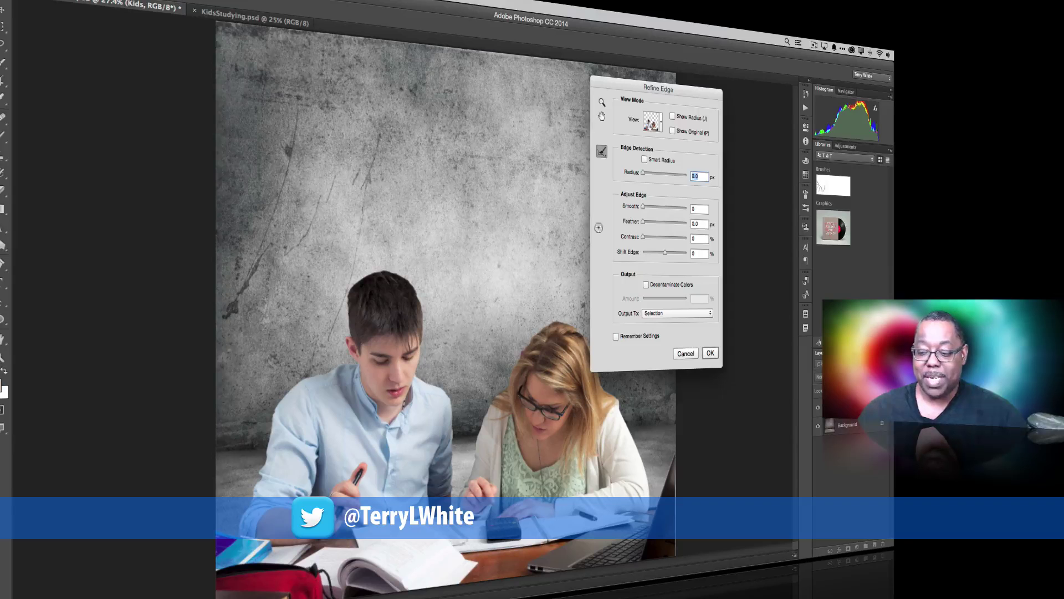
pyautogui.click(682, 355)
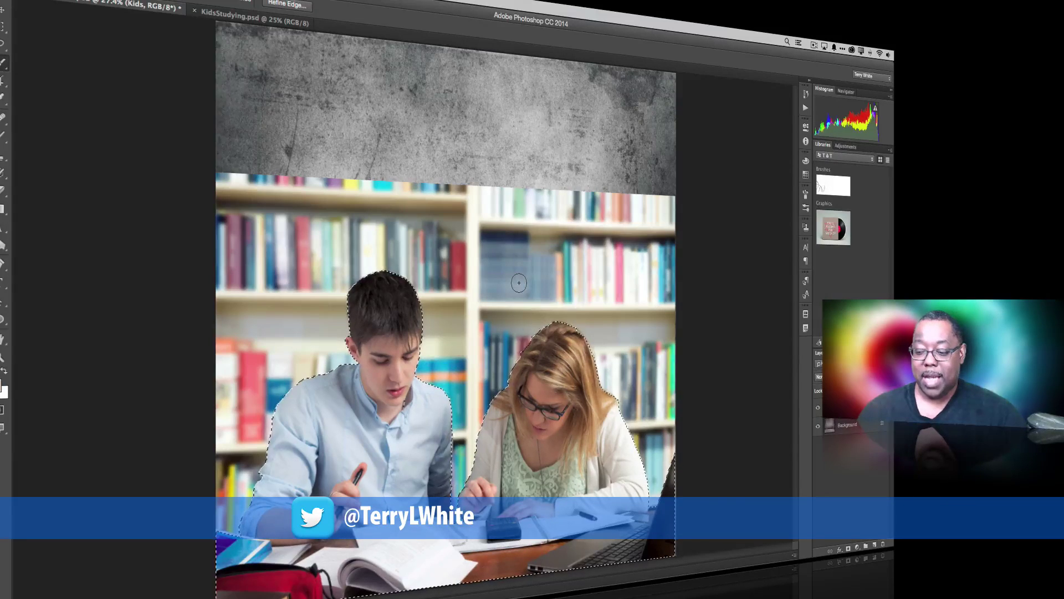
pyautogui.press('super+d')
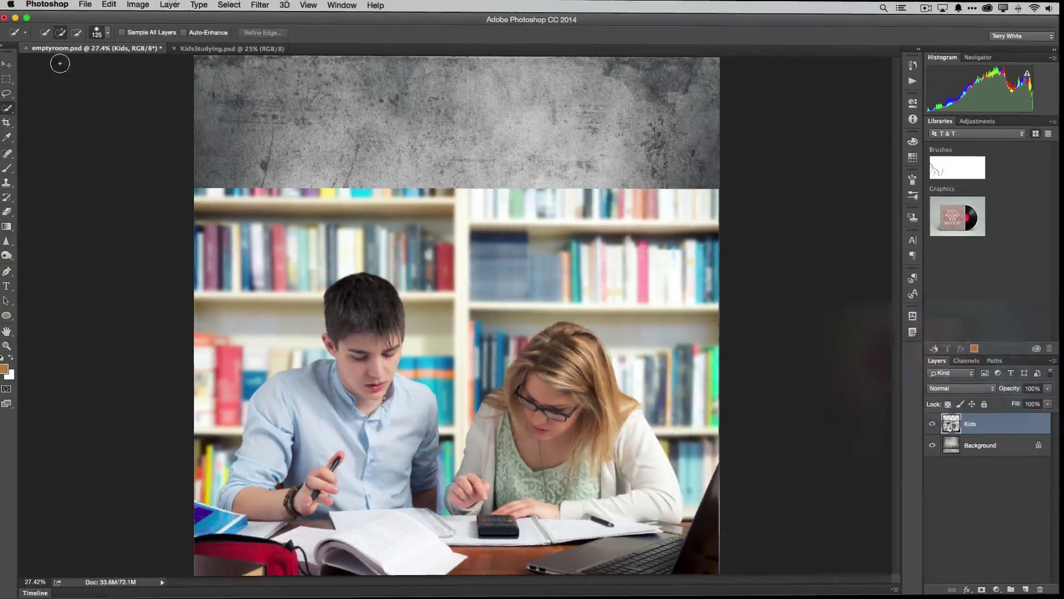
# Run Focus Area on the Kids layer and add the boy's shirt, the girl's sweater and the laptop screen to the selection.
pyautogui.click(11, 66)
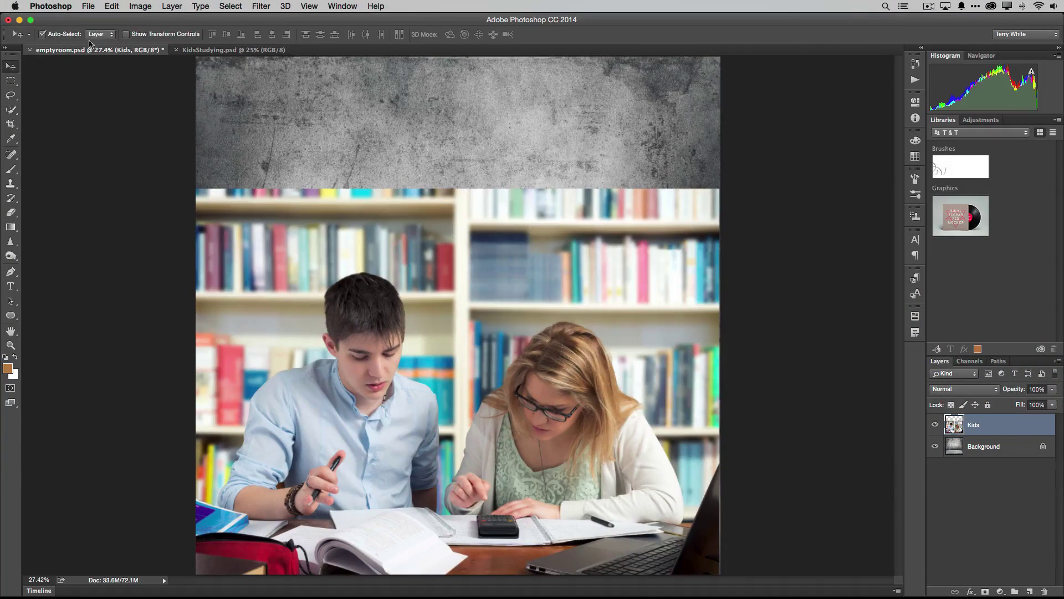
pyautogui.click(261, 6)
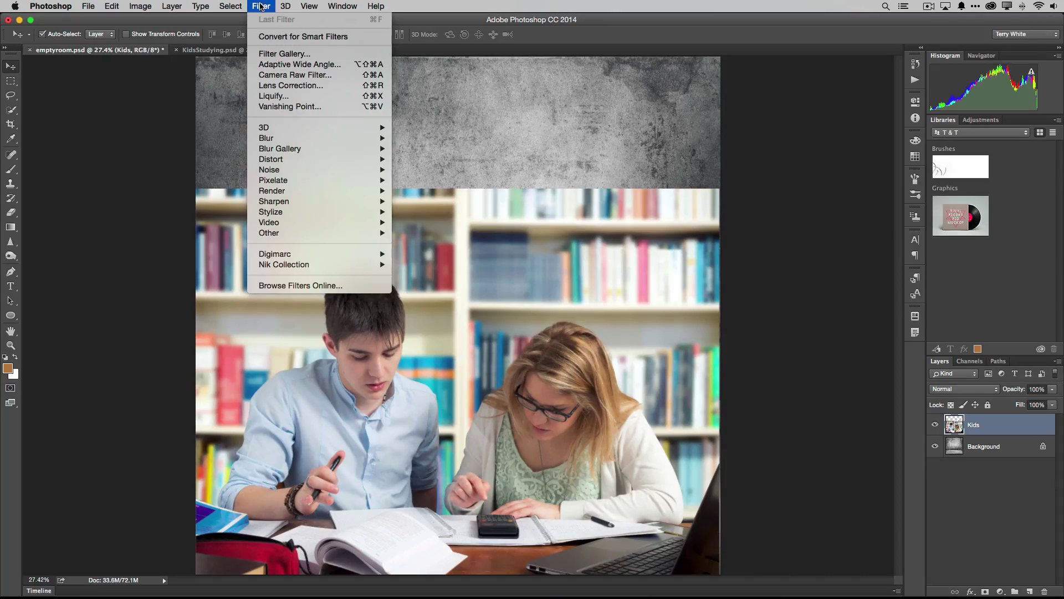
pyautogui.moveTo(230, 6)
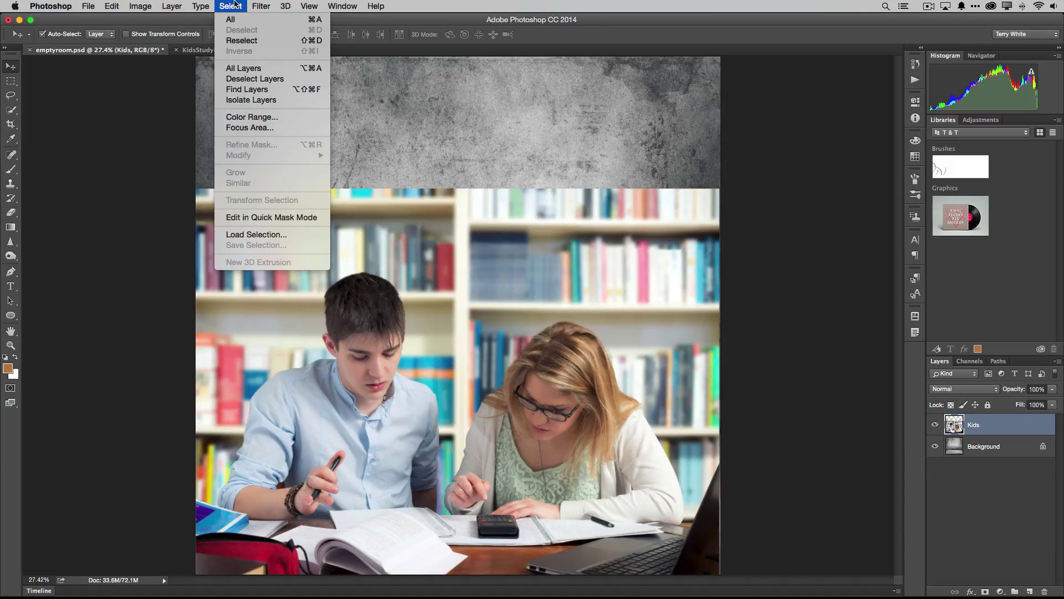
pyautogui.click(271, 127)
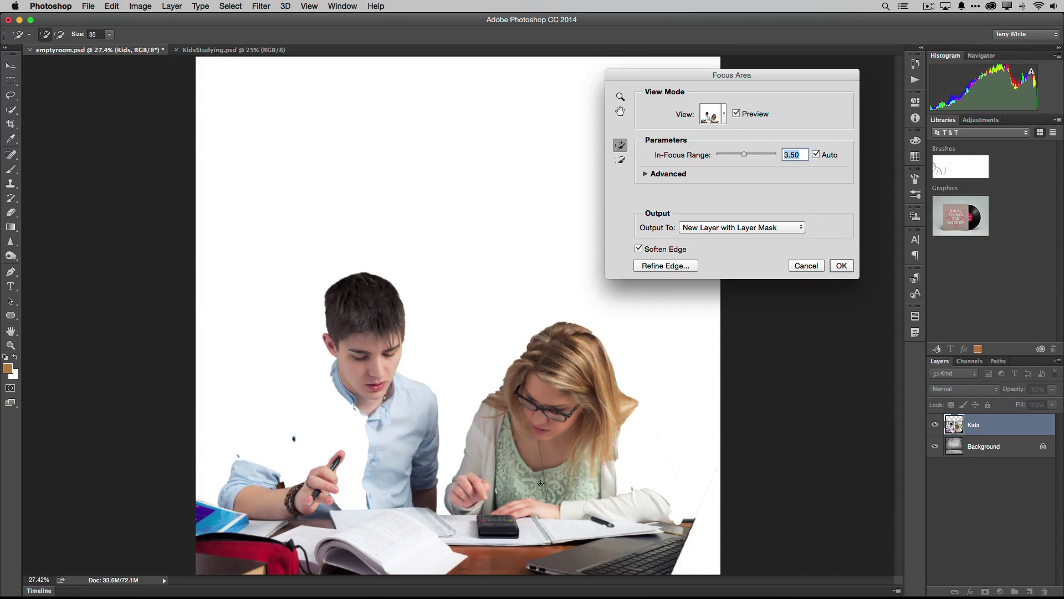
pyautogui.moveTo(350, 496)
pyautogui.mouseDown()
pyautogui.moveTo(353, 440)
pyautogui.moveTo(327, 428)
pyautogui.moveTo(289, 459)
pyautogui.moveTo(276, 439)
pyautogui.moveTo(301, 422)
pyautogui.mouseUp()
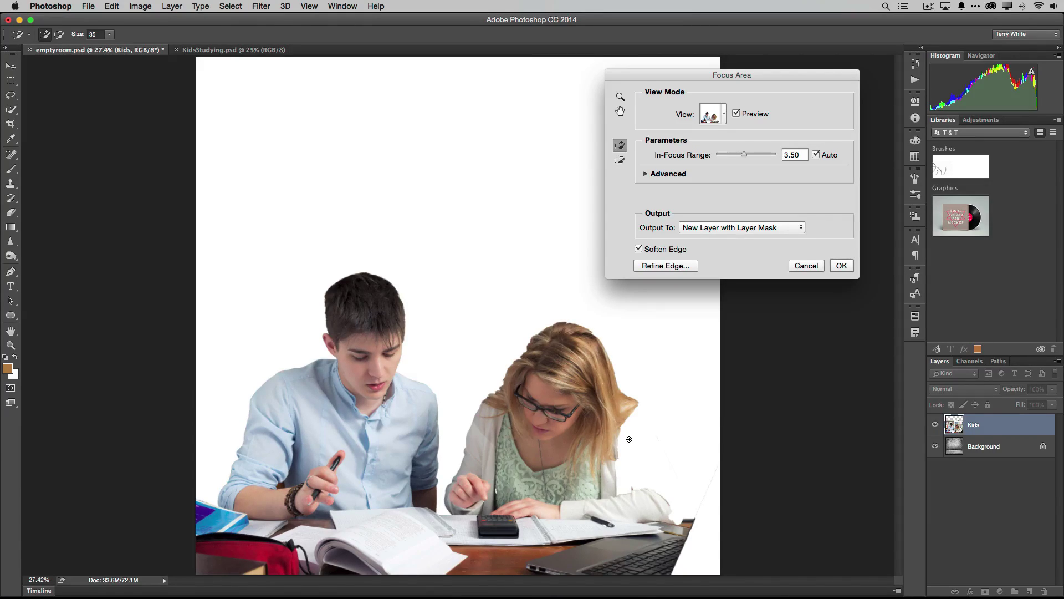
pyautogui.moveTo(630, 421)
pyautogui.mouseDown()
pyautogui.moveTo(659, 485)
pyautogui.moveTo(649, 492)
pyautogui.moveTo(615, 463)
pyautogui.mouseUp()
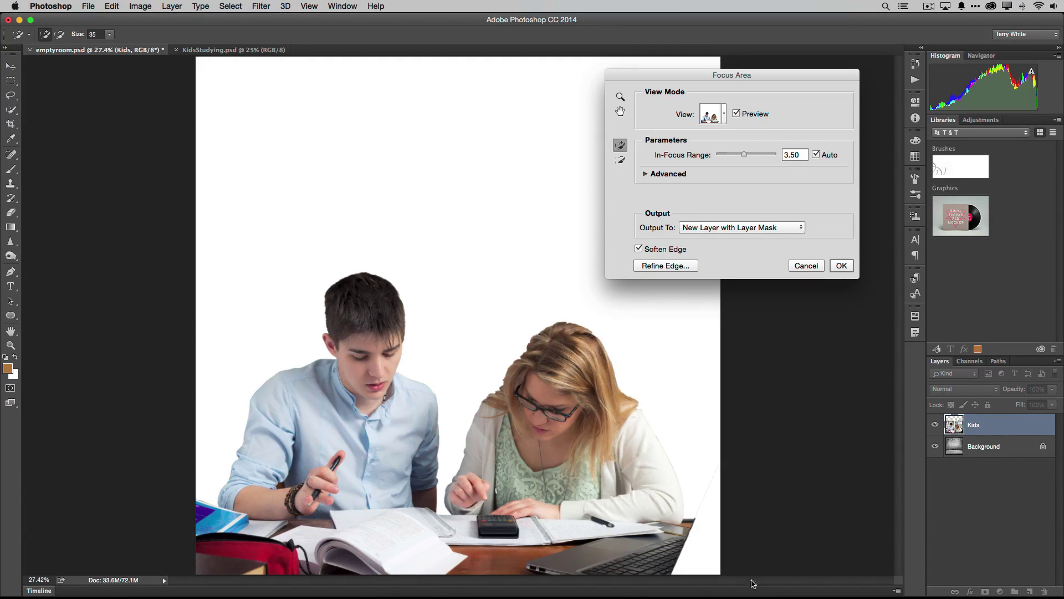
pyautogui.moveTo(715, 497); pyautogui.dragTo(693, 567)
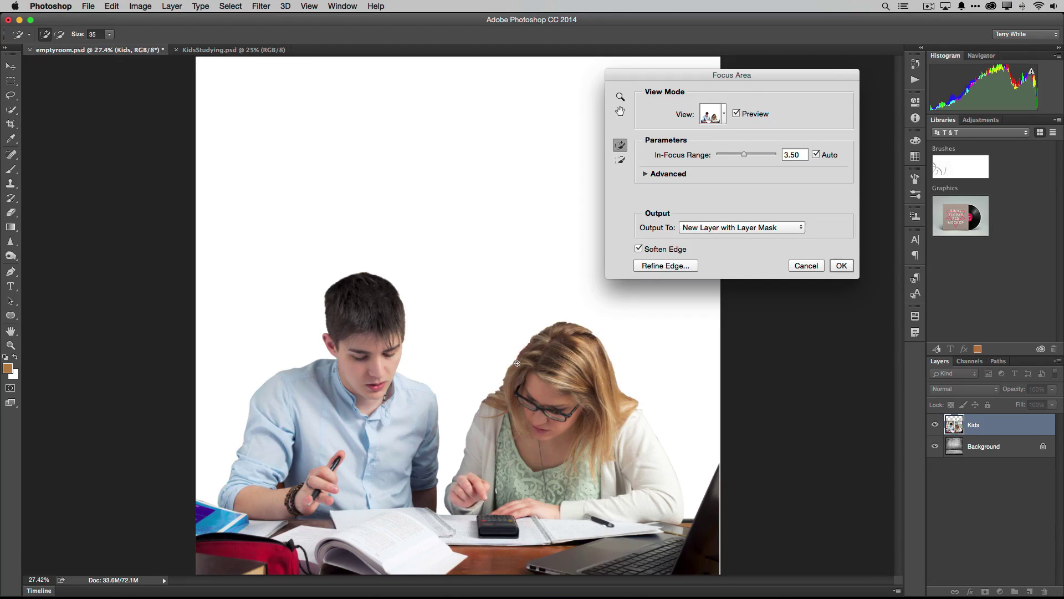
pyautogui.click(647, 468)
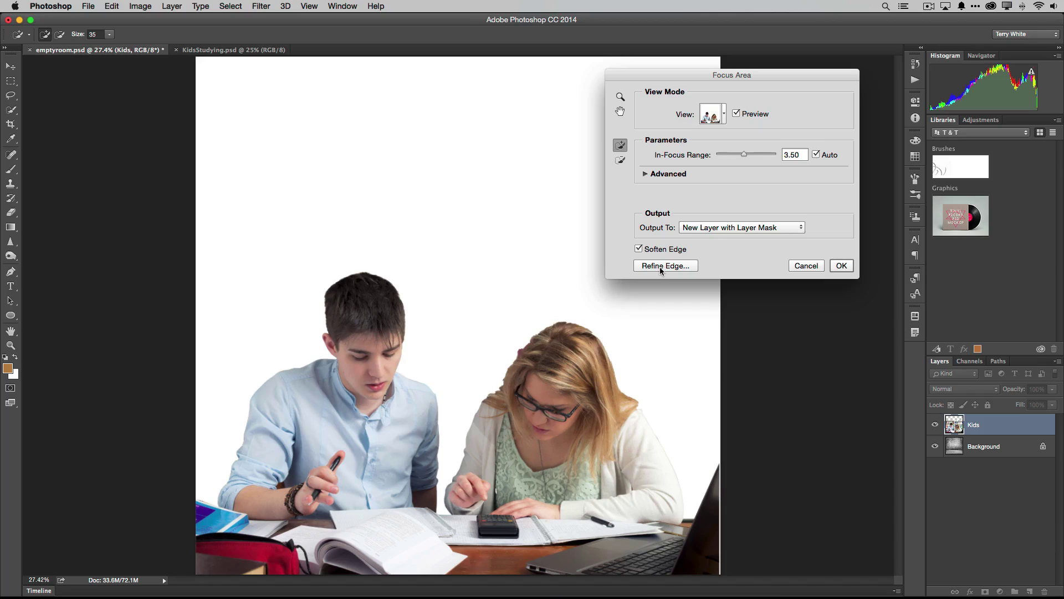
# Start refining the focus mask's edge with the On Layers view, Smart Radius enabled and a radius of 8.2 px.
pyautogui.click(660, 268)
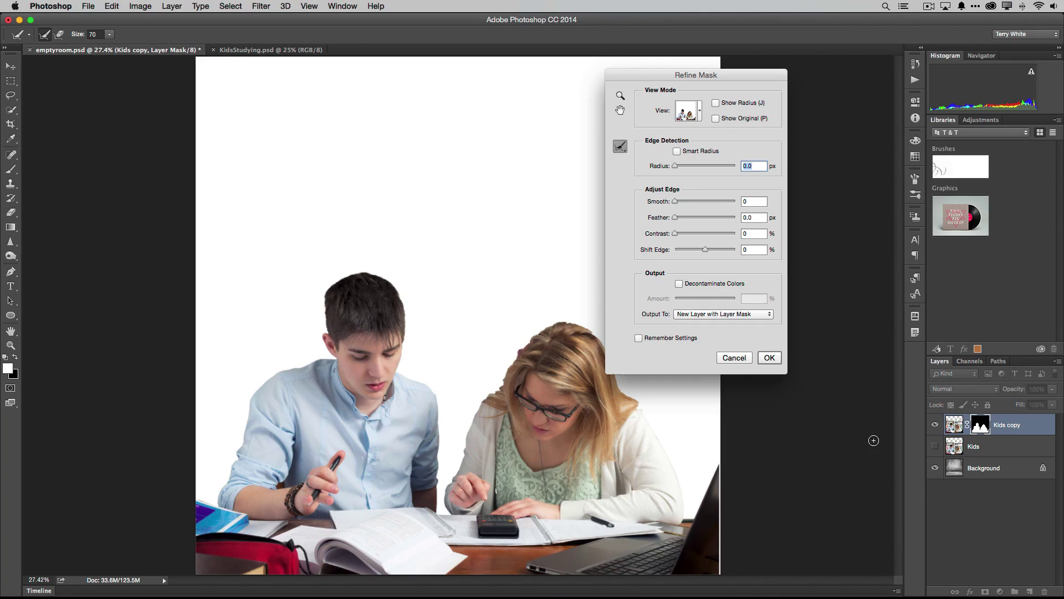
pyautogui.click(700, 112)
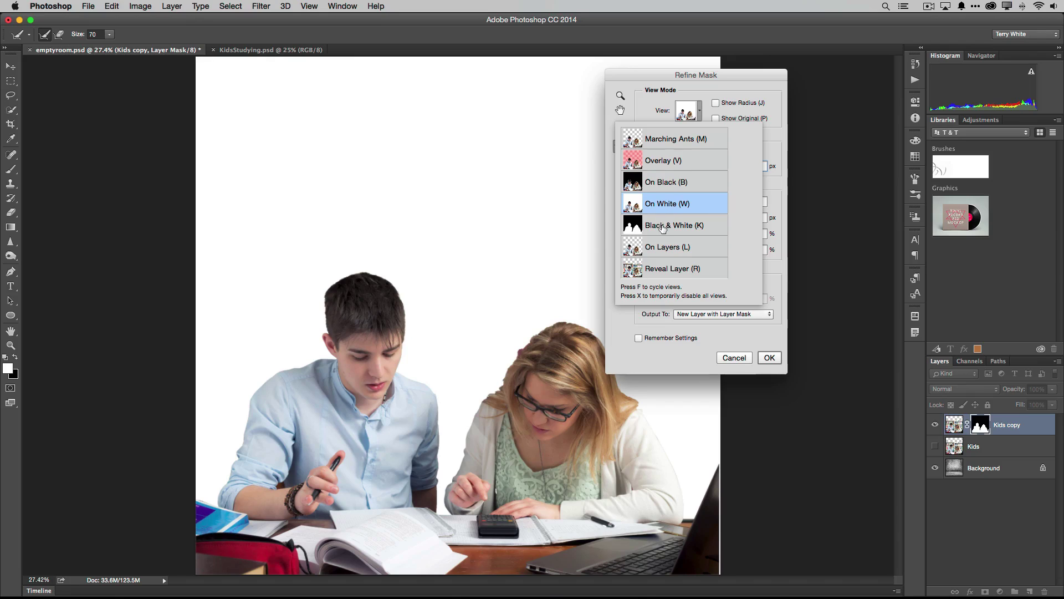
pyautogui.click(657, 247)
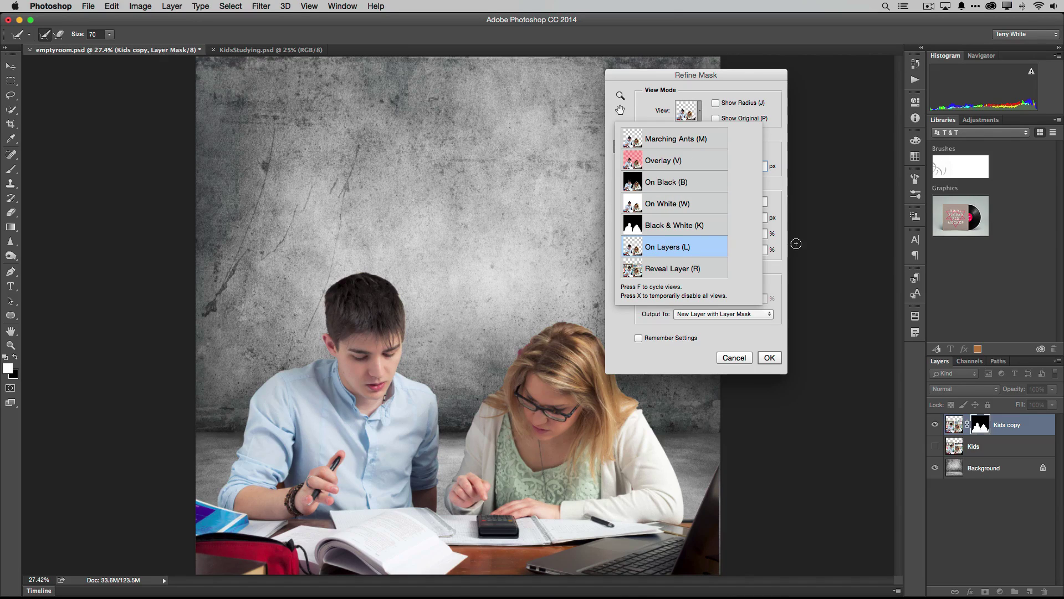
pyautogui.click(737, 126)
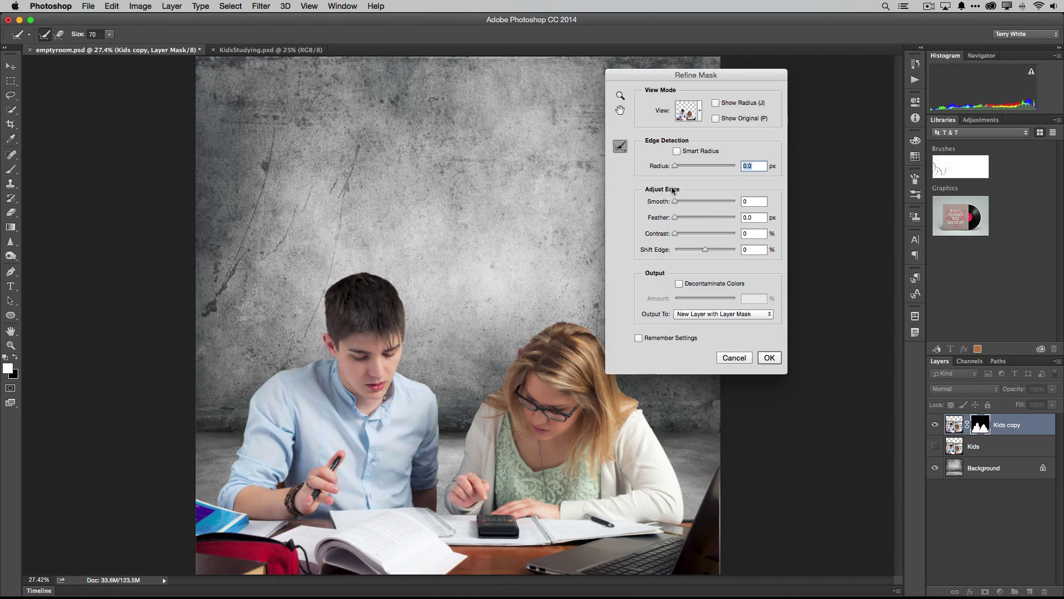
pyautogui.click(676, 151)
pyautogui.moveTo(675, 166); pyautogui.dragTo(693, 167)
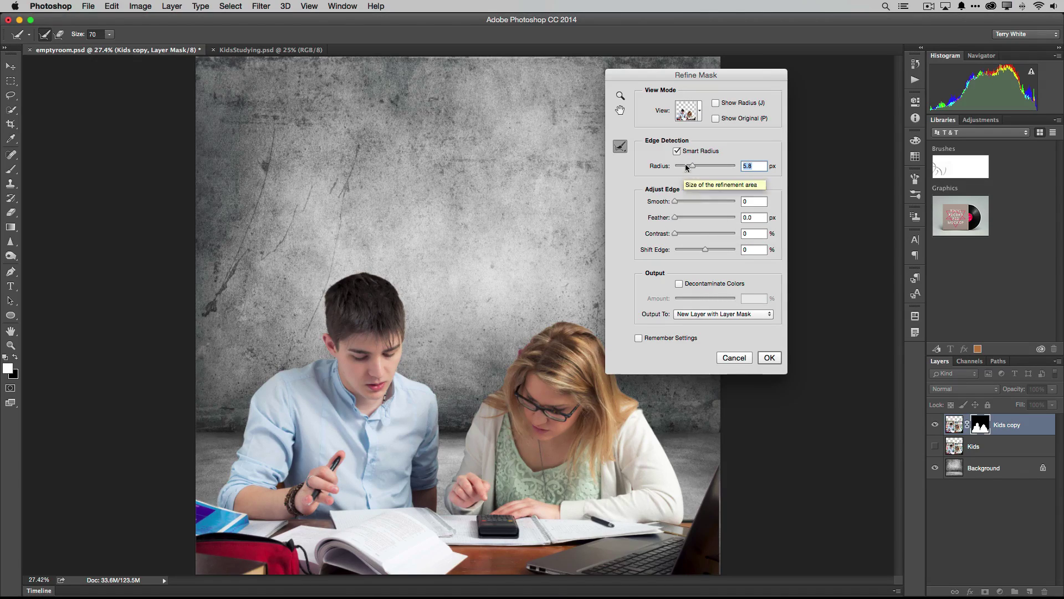
pyautogui.moveTo(692, 166); pyautogui.dragTo(697, 168)
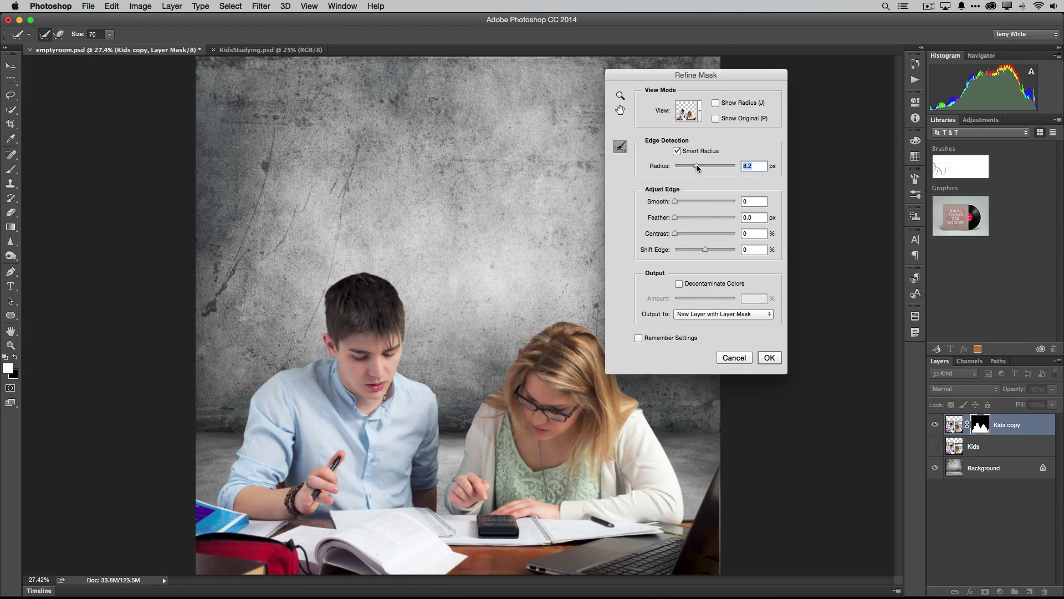
# Output the mask to a New Layer, brush along the edge of the girl's hair and apply the refinement.
pyautogui.click(701, 316)
pyautogui.click(700, 305)
pyautogui.moveTo(521, 343)
pyautogui.mouseDown()
pyautogui.moveTo(443, 367)
pyautogui.moveTo(502, 341)
pyautogui.moveTo(505, 360)
pyautogui.mouseUp()
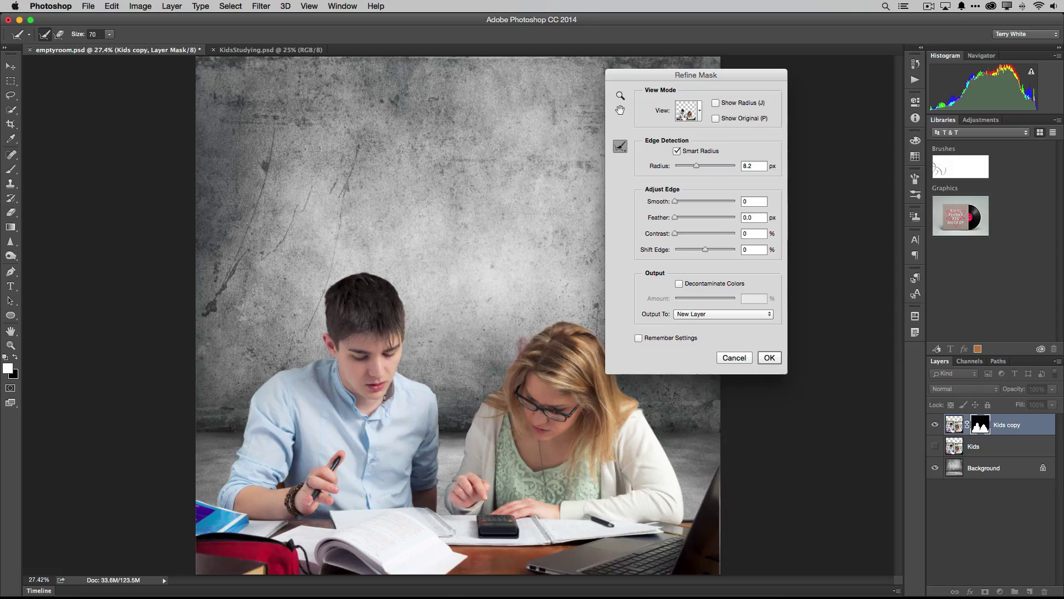
pyautogui.click(767, 358)
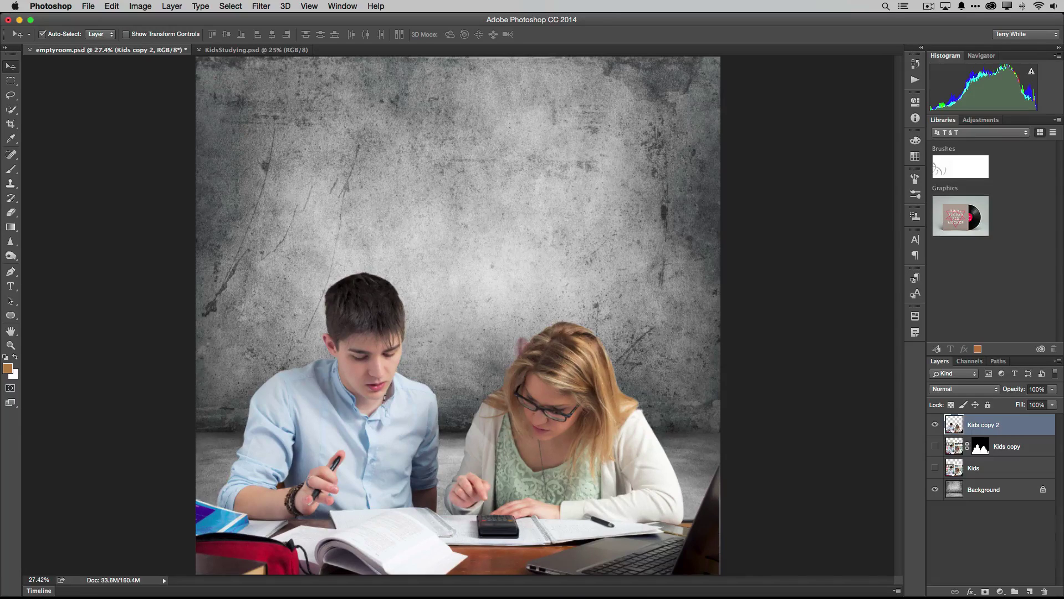
# Erase the leftover reddish patch beside the girl's hair on the Kids copy 2 layer with the Eraser.
pyautogui.click(11, 213)
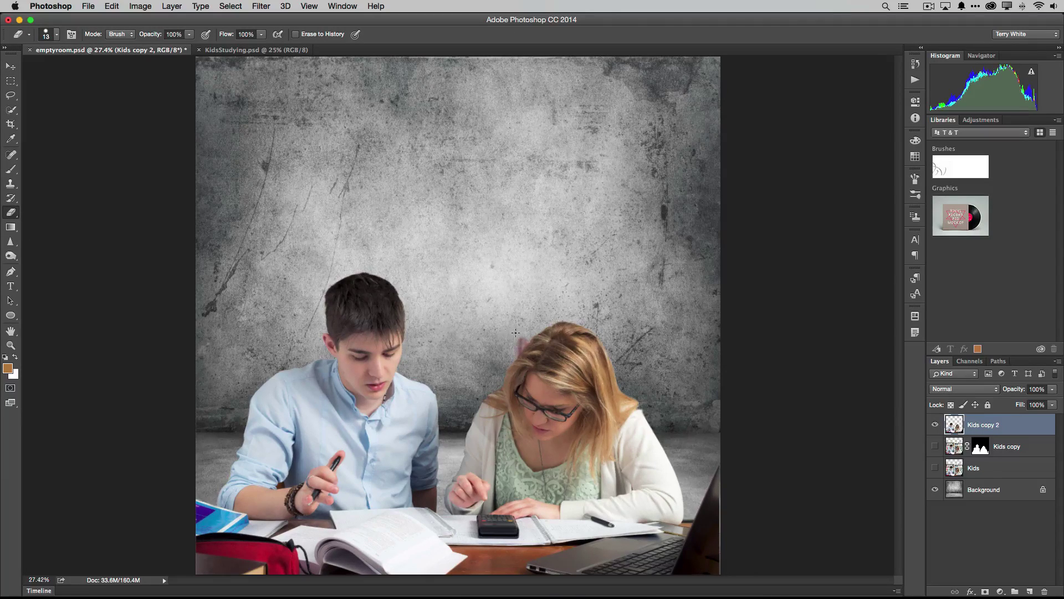